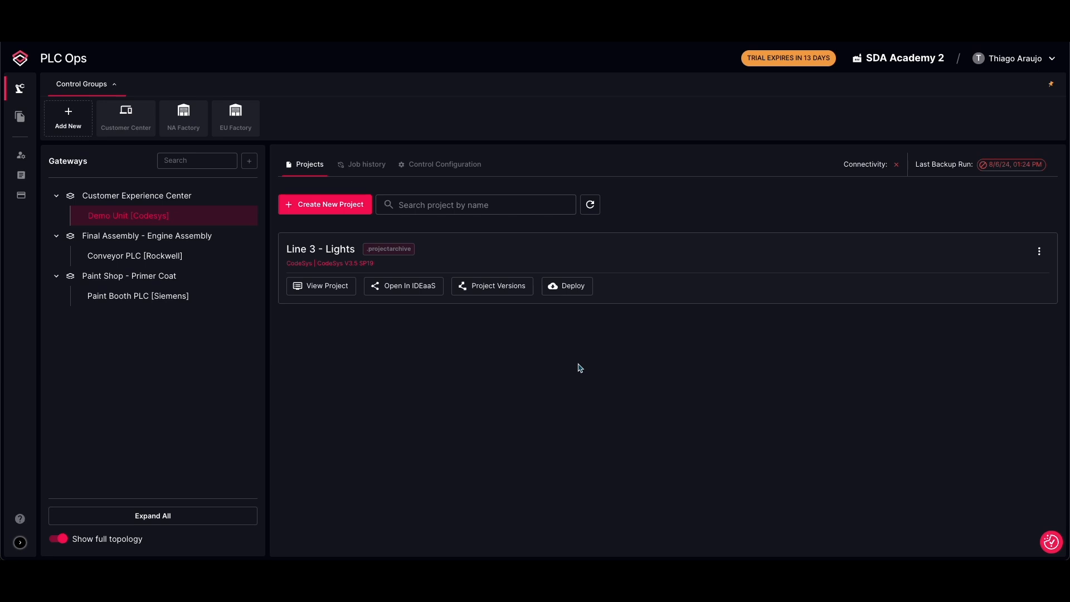
Open the control configuration of the Demo Unit [Codesys] controller
{"action": "left_click", "coordinate": [432, 167]}
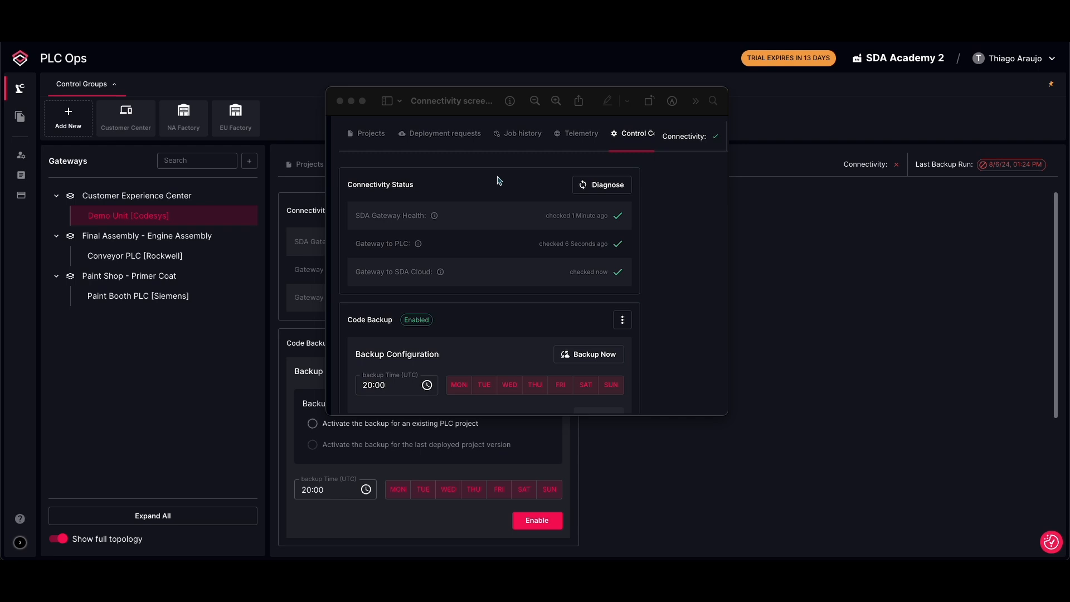
{"action": "left_click", "coordinate": [340, 101]}
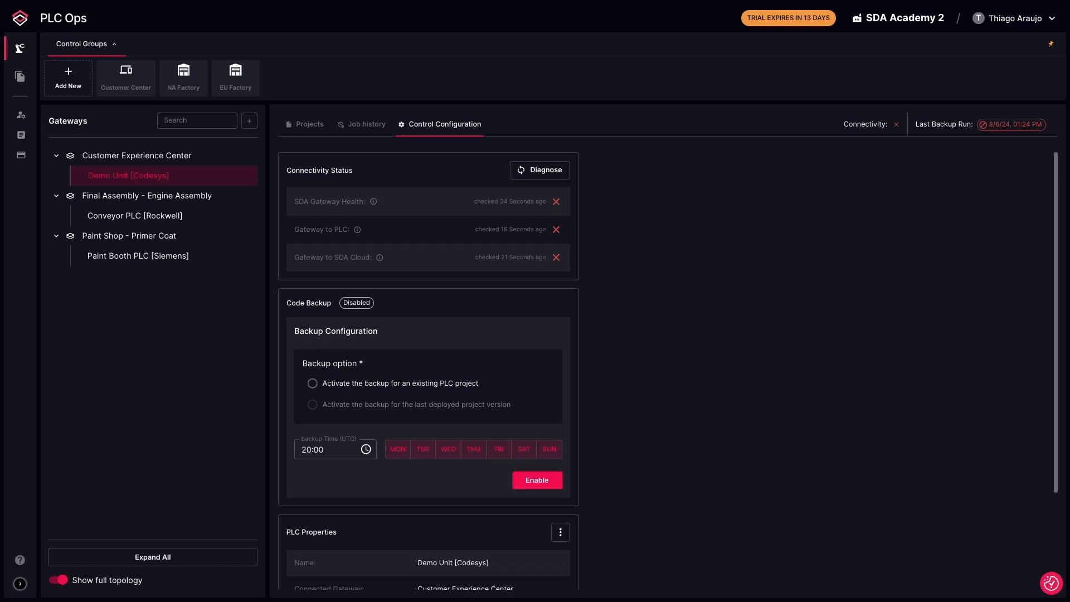
Choose to activate the backup for an existing PLC project and select the Line 3 - Lights project
{"action": "left_click", "coordinate": [377, 389]}
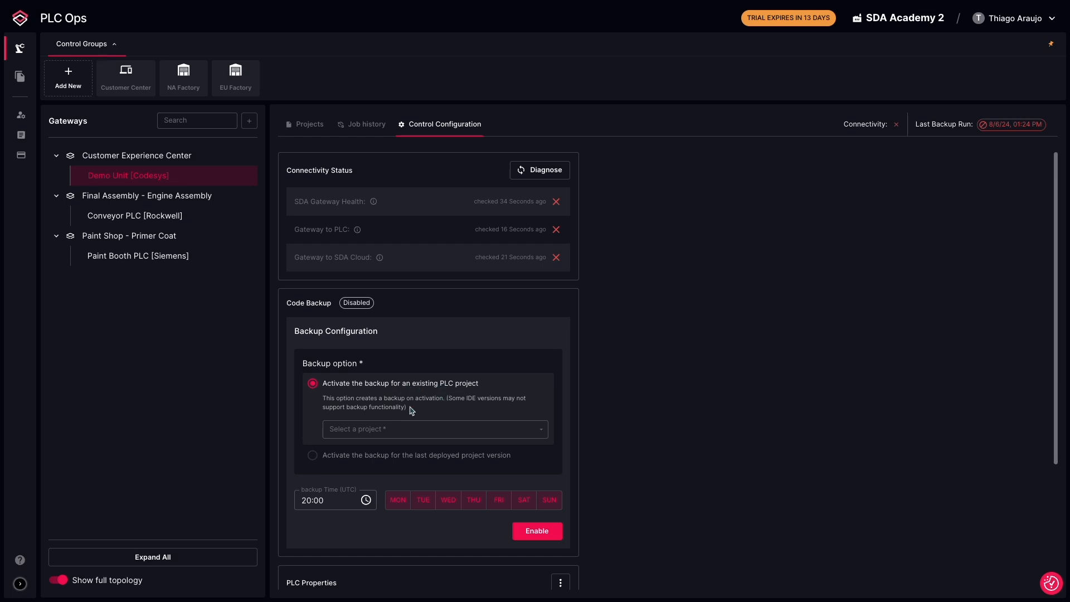
{"action": "left_click", "coordinate": [353, 434]}
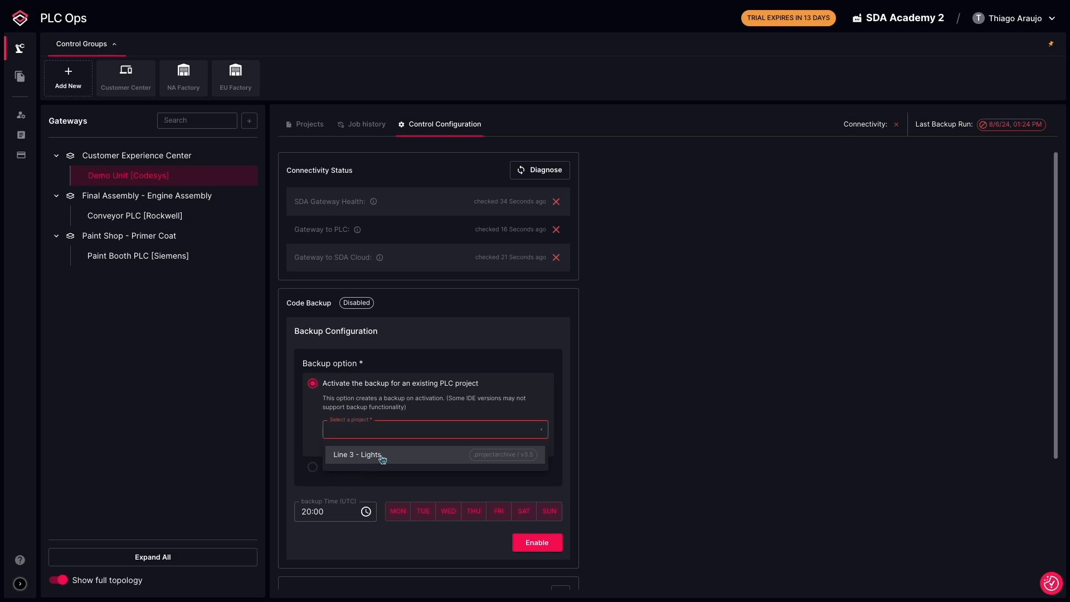
{"action": "left_click", "coordinate": [383, 457]}
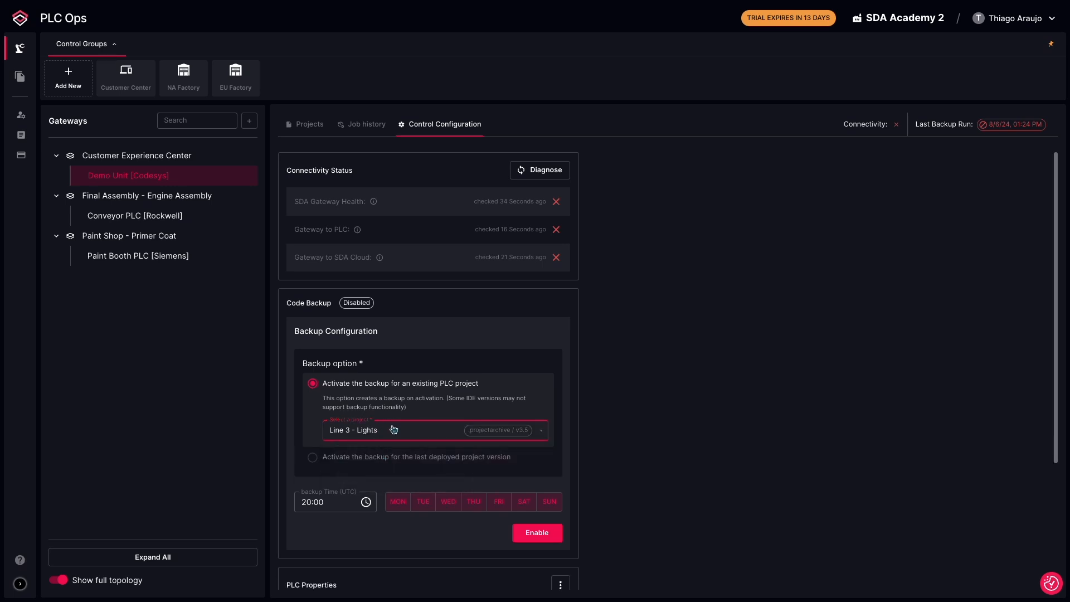
{"action": "left_click", "coordinate": [373, 434]}
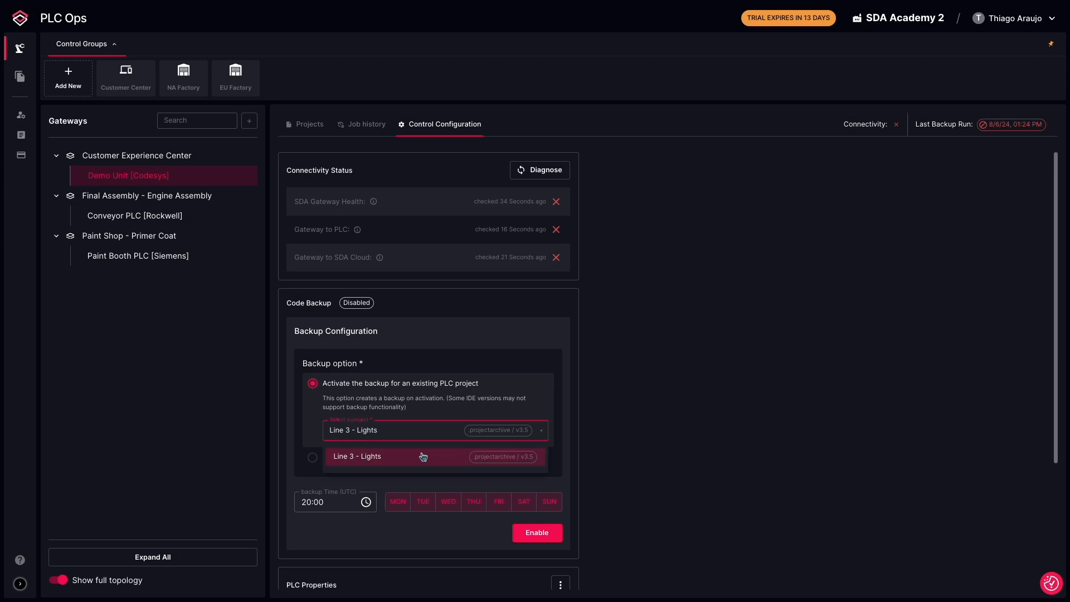
{"action": "left_click", "coordinate": [375, 457]}
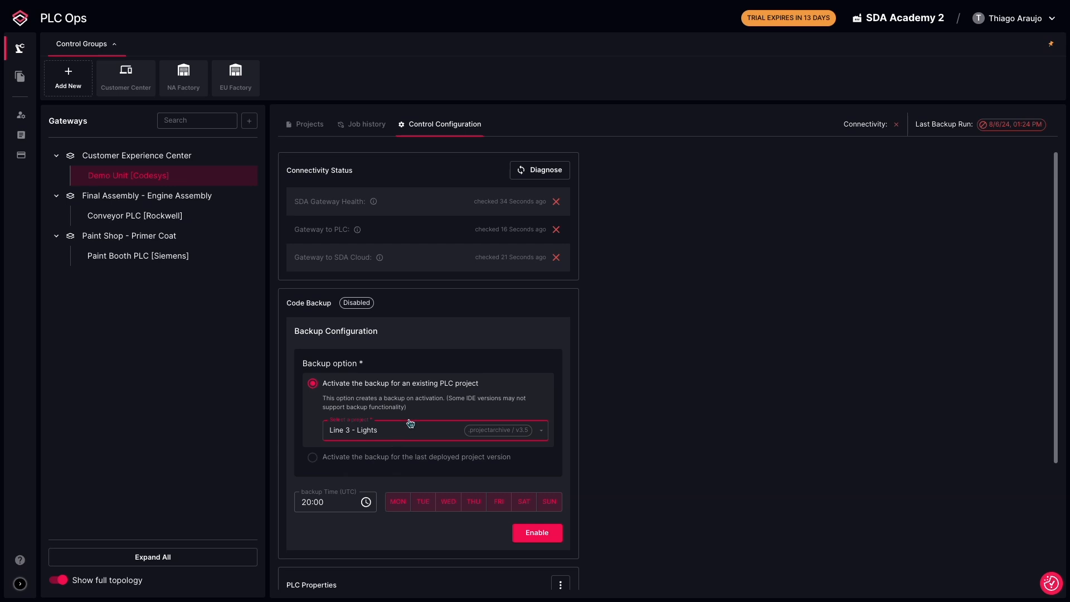
{"action": "left_click", "coordinate": [396, 503]}
{"action": "left_click", "coordinate": [422, 504]}
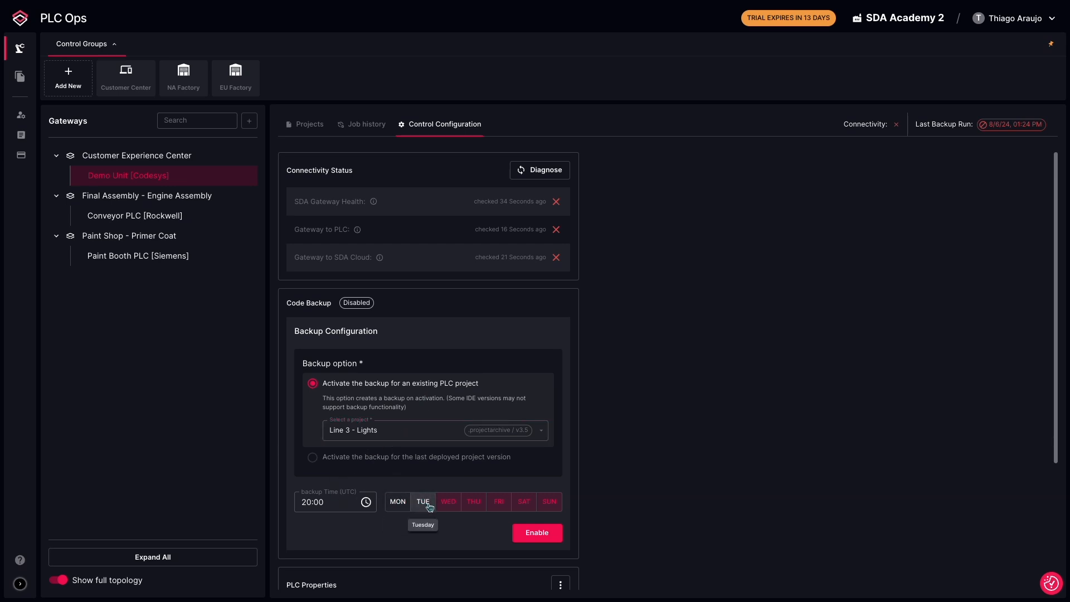
{"action": "left_click", "coordinate": [473, 503]}
{"action": "left_click", "coordinate": [498, 504]}
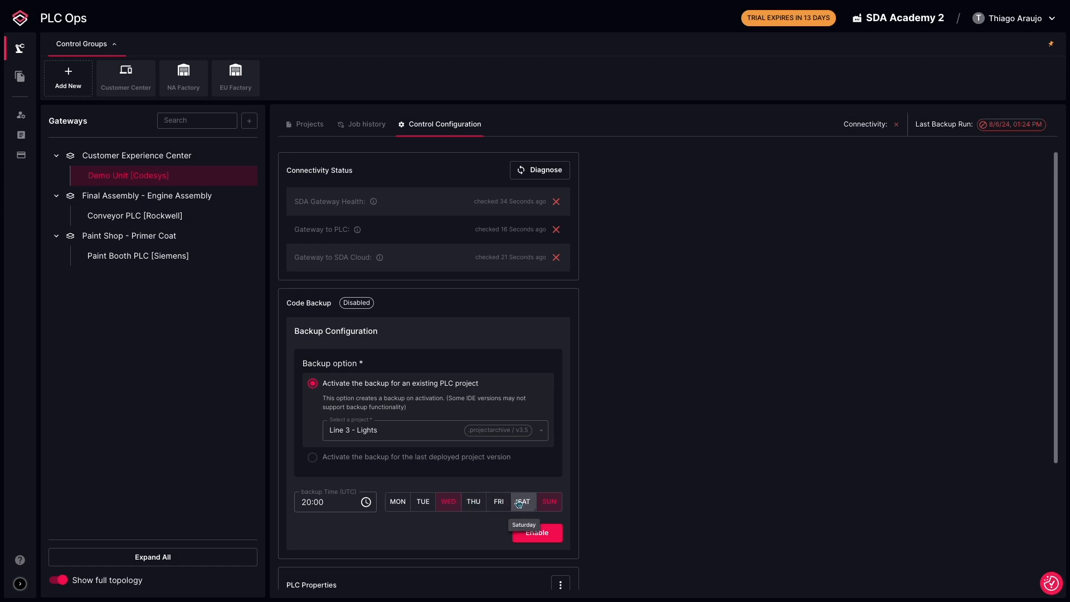
{"action": "left_click", "coordinate": [499, 503]}
{"action": "left_click", "coordinate": [473, 504]}
{"action": "left_click", "coordinate": [424, 503]}
{"action": "left_click", "coordinate": [398, 503]}
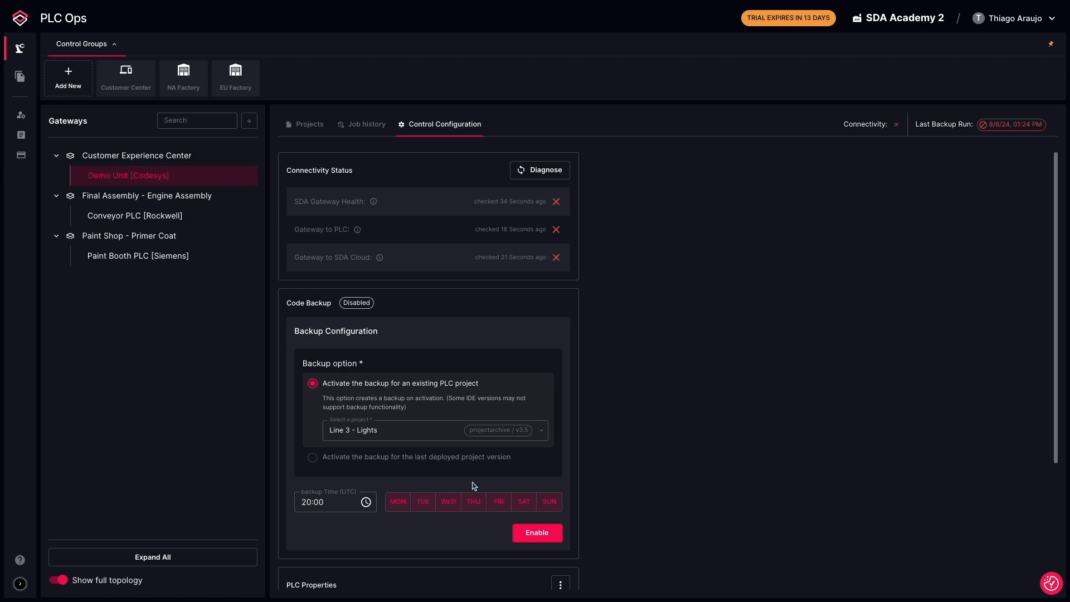
Enable the code backup and expand the connection step of the resulting backup job
{"action": "left_click", "coordinate": [537, 535]}
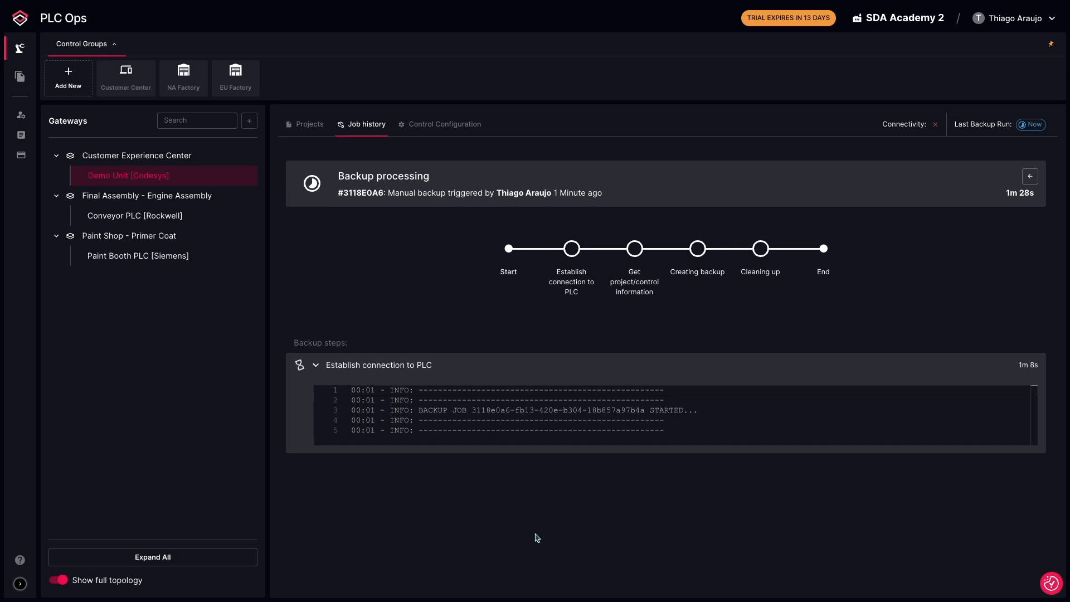
{"action": "left_click", "coordinate": [478, 367]}
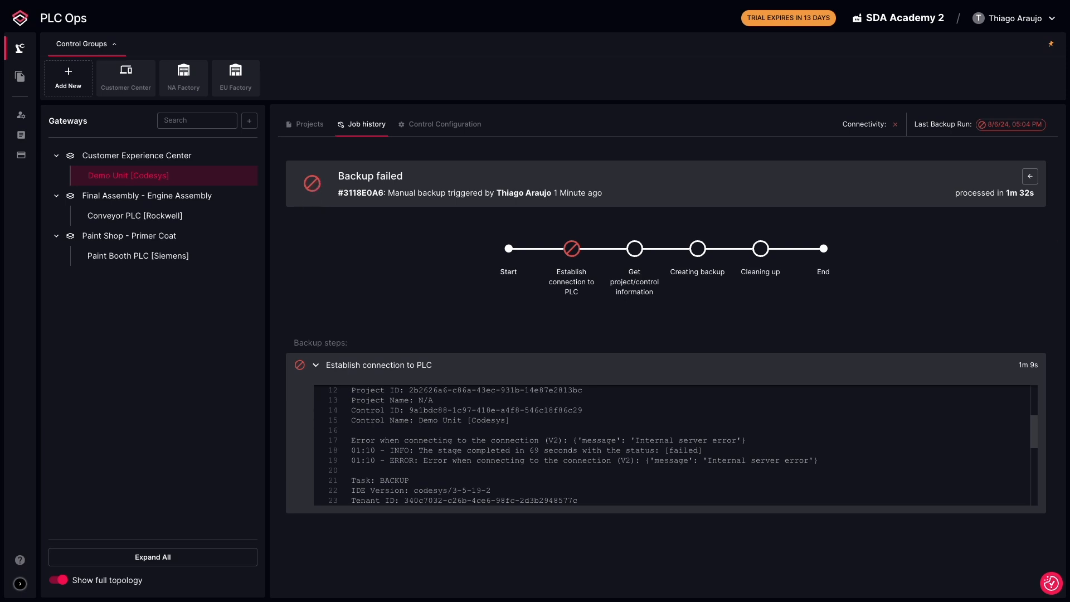
Open the backup notification recipients configuration from the control configuration
{"action": "left_click", "coordinate": [440, 124]}
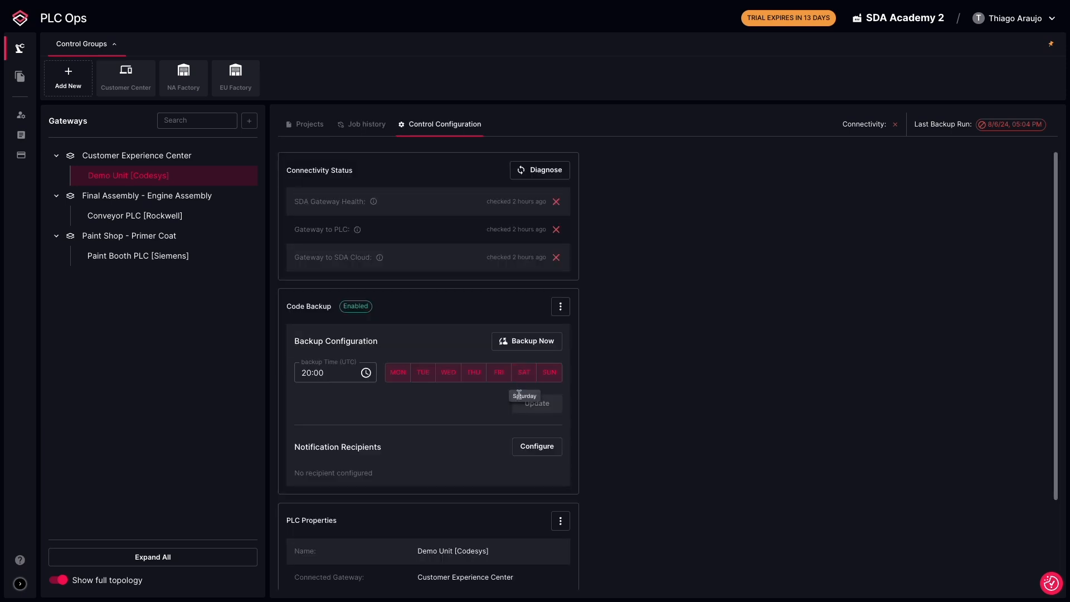
{"action": "left_click", "coordinate": [534, 449]}
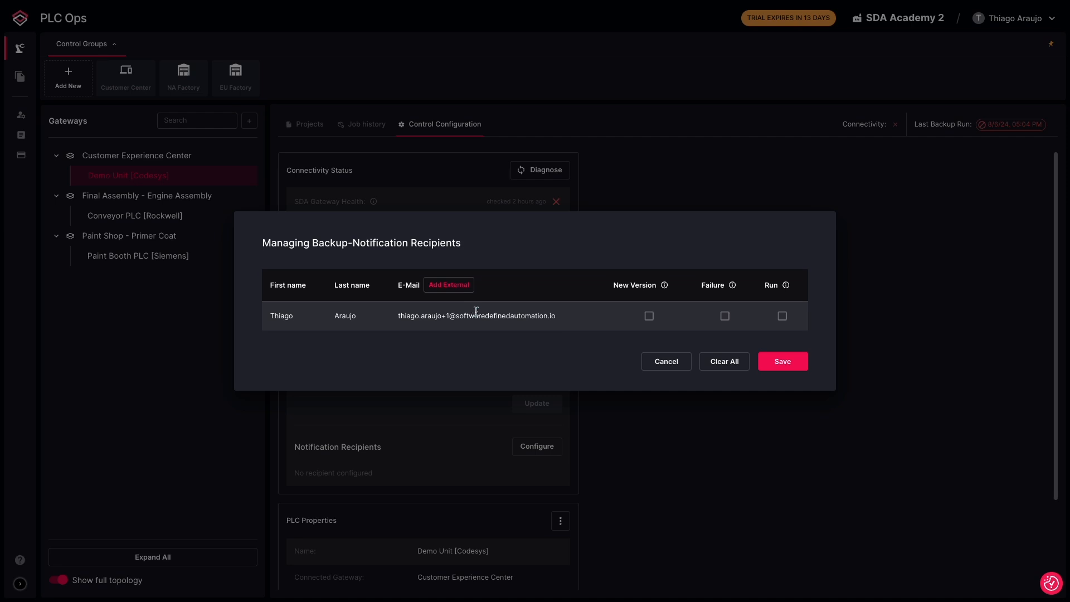
{"action": "left_click", "coordinate": [647, 317]}
{"action": "mouse_move", "coordinate": [665, 286]}
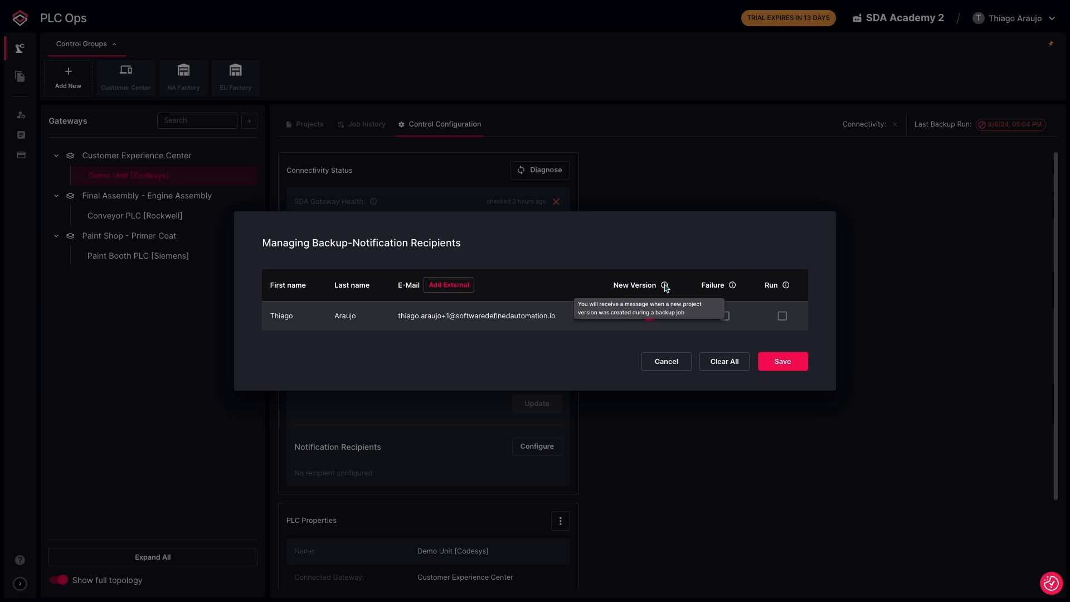
{"action": "mouse_move", "coordinate": [731, 286]}
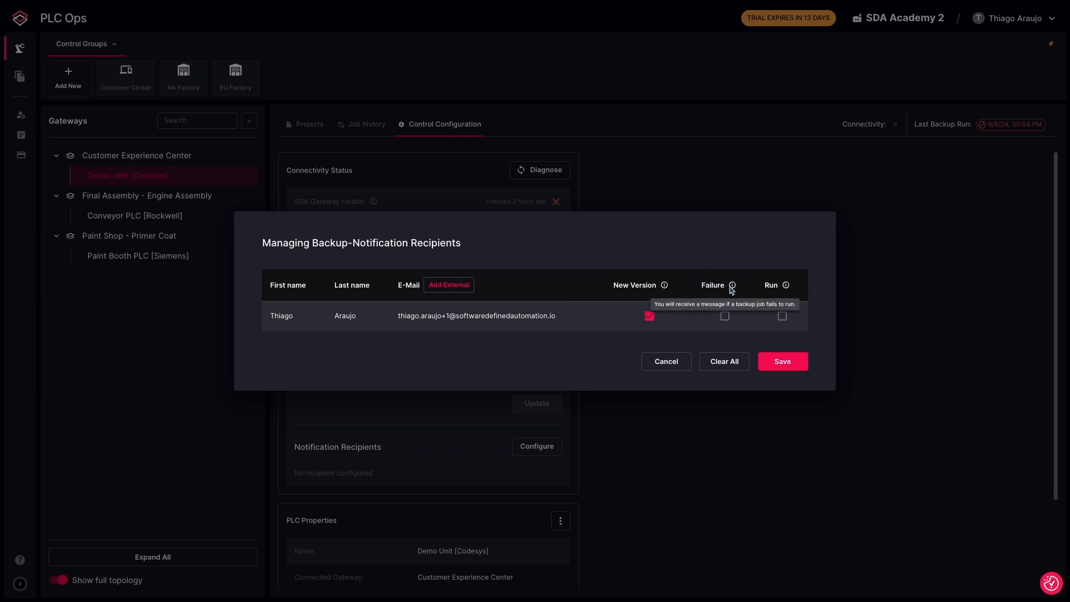
{"action": "left_click", "coordinate": [725, 317]}
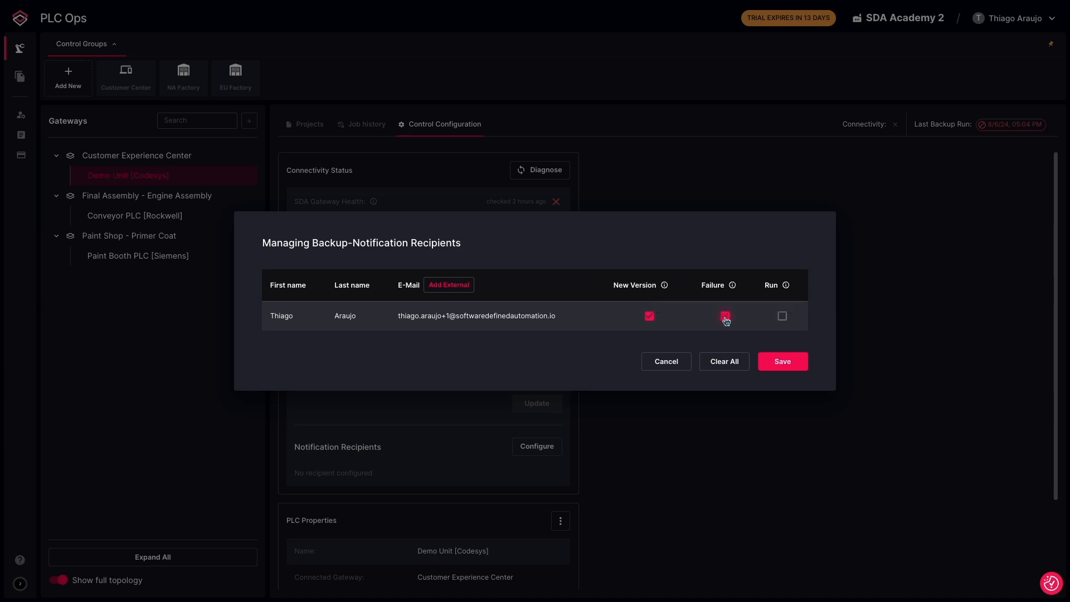
{"action": "mouse_move", "coordinate": [787, 287]}
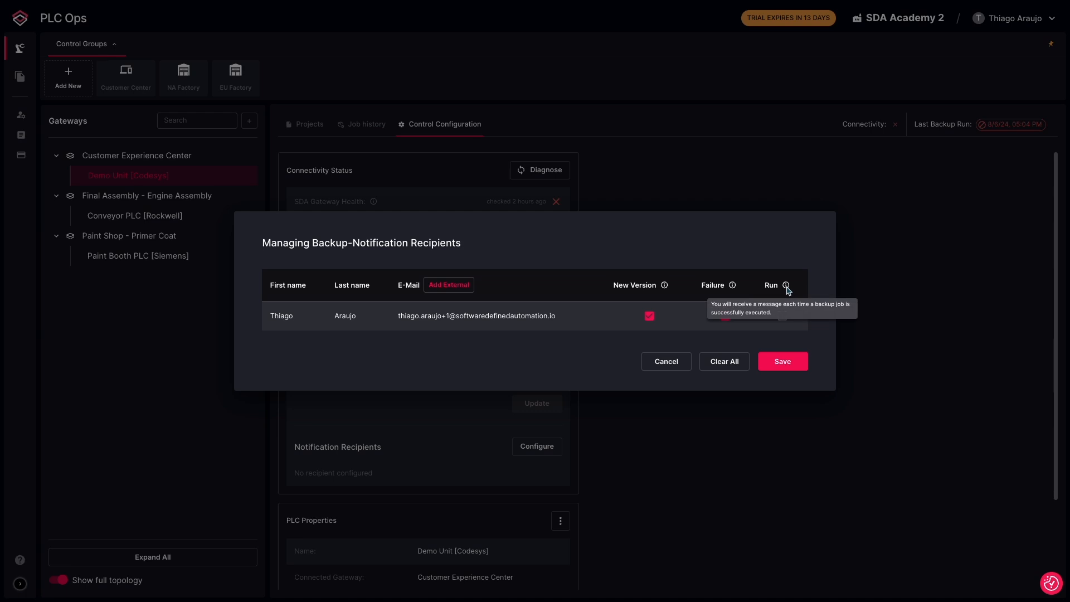
{"action": "left_click", "coordinate": [782, 321]}
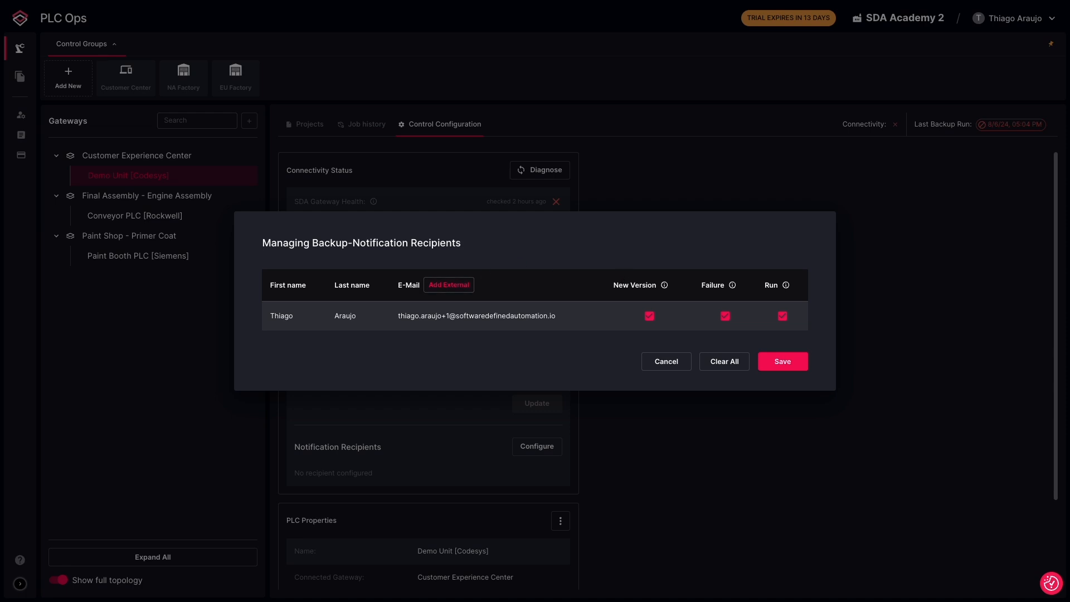
{"action": "left_click", "coordinate": [666, 362]}
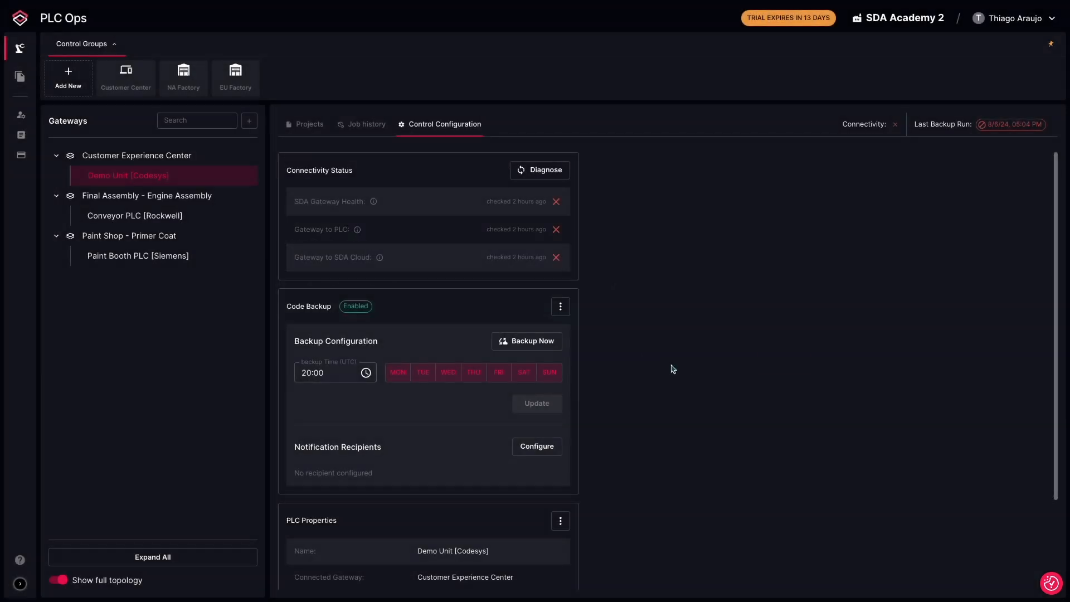
Run an immediate backup, then reschedule backups to 22:15 on weekdays only and update the schedule
{"action": "left_click", "coordinate": [516, 347]}
{"action": "left_click", "coordinate": [366, 373]}
{"action": "left_click", "coordinate": [310, 437]}
{"action": "left_click", "coordinate": [337, 457]}
{"action": "left_click", "coordinate": [324, 511]}
{"action": "left_click", "coordinate": [524, 372]}
{"action": "left_click", "coordinate": [550, 373]}
{"action": "left_click", "coordinate": [539, 407]}
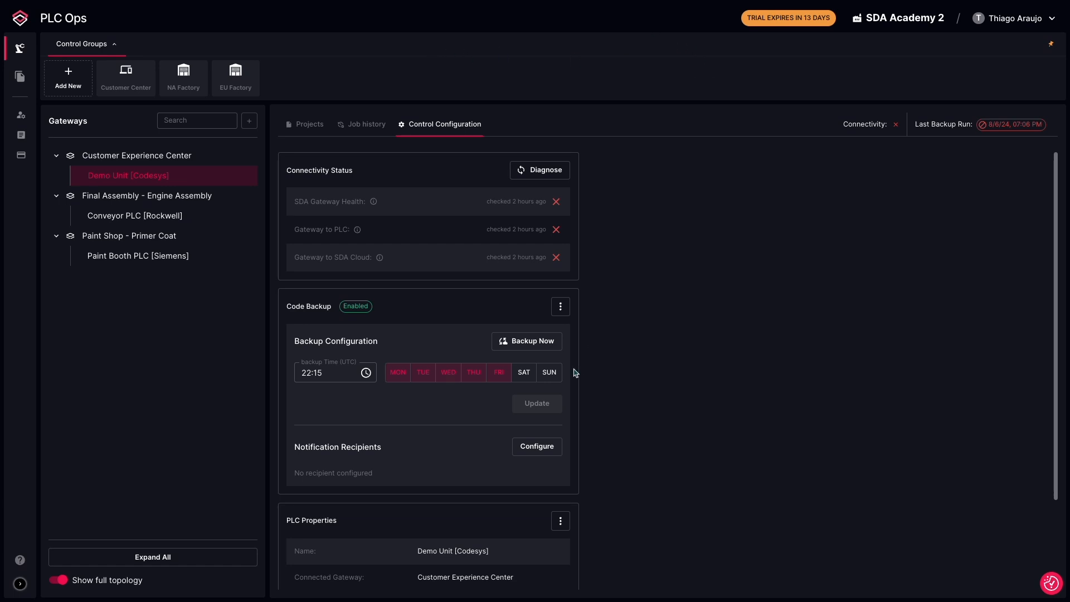
Disable scheduled backups for the controller and confirm
{"action": "left_click", "coordinate": [561, 311]}
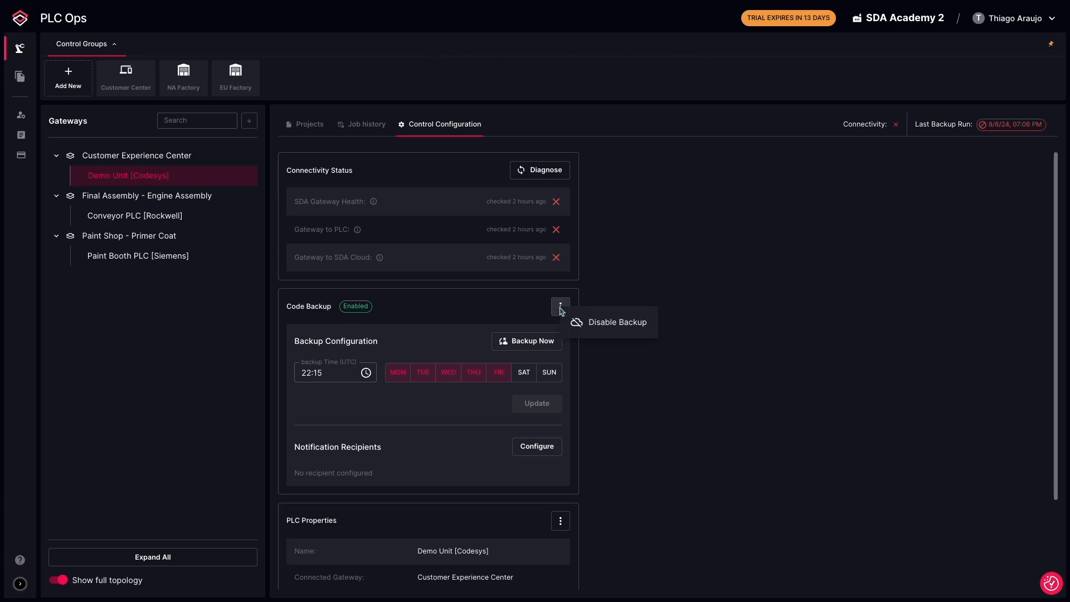
{"action": "left_click", "coordinate": [610, 330]}
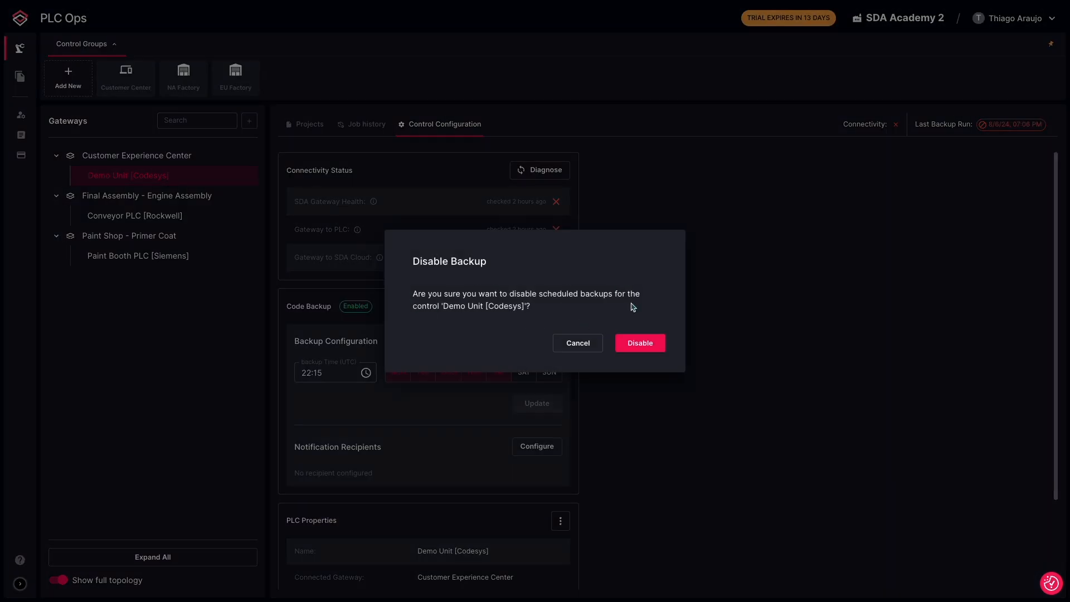
{"action": "left_click", "coordinate": [645, 344]}
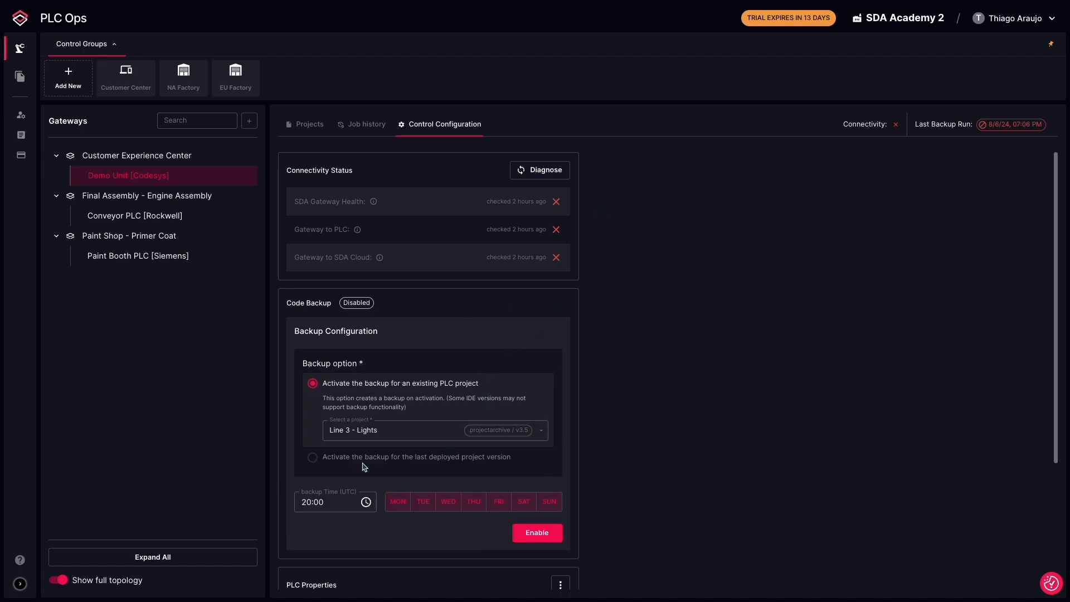
{"action": "mouse_move", "coordinate": [409, 458]}
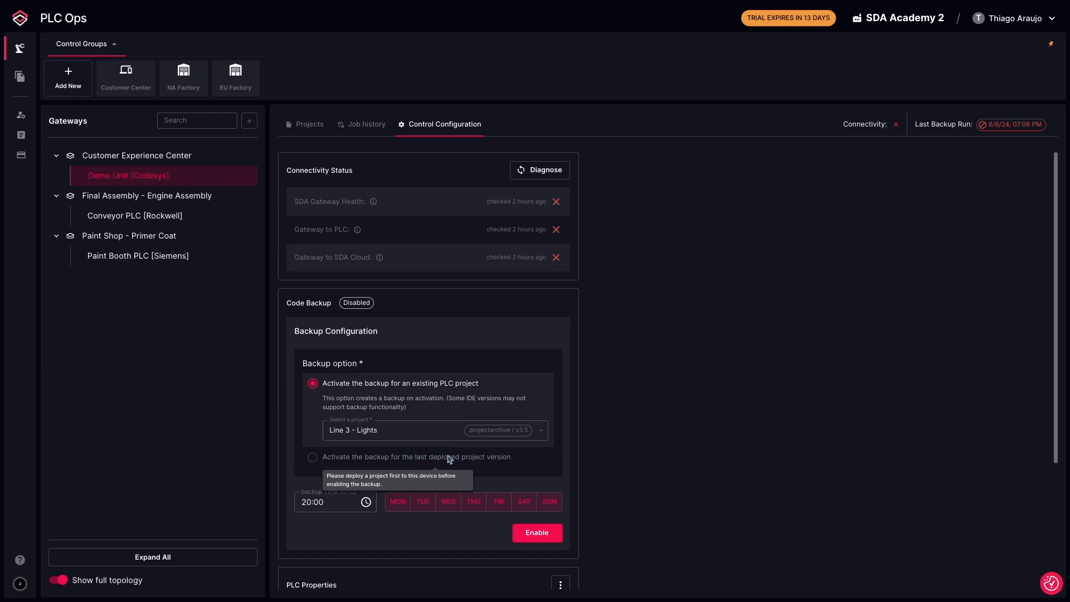